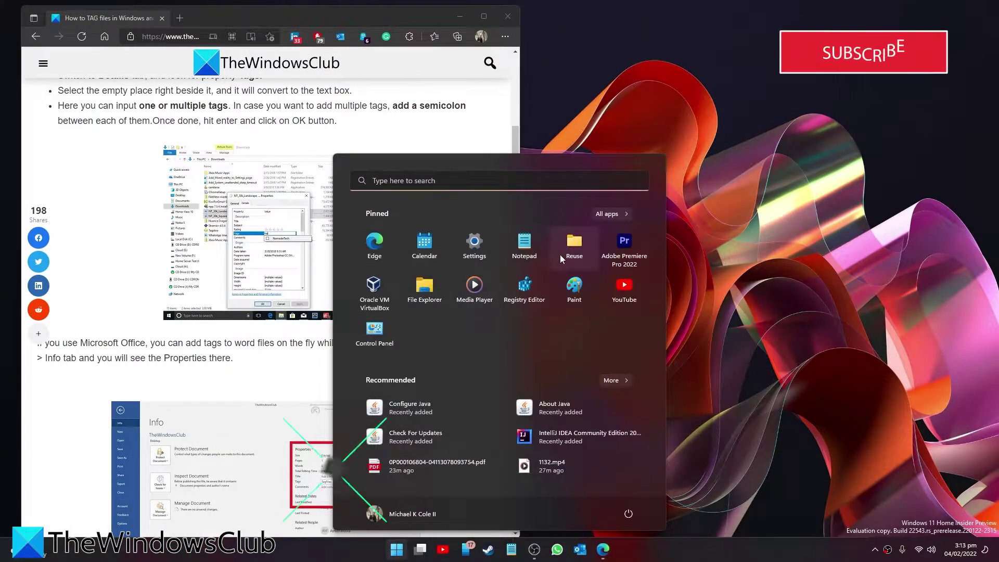
Step: Open the Details properties of the Story Over a Cup document in Downloads
click(425, 289)
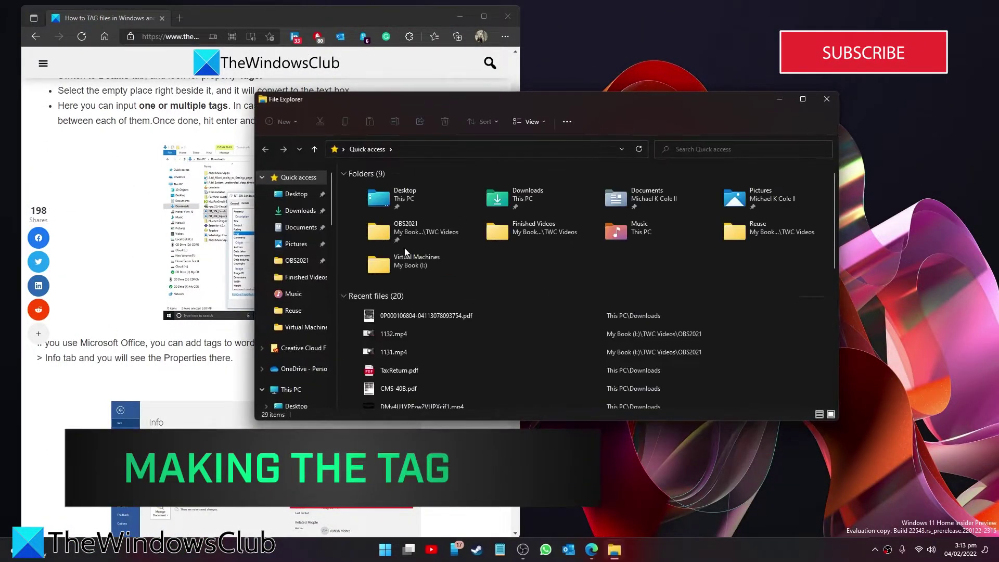
double_click(529, 191)
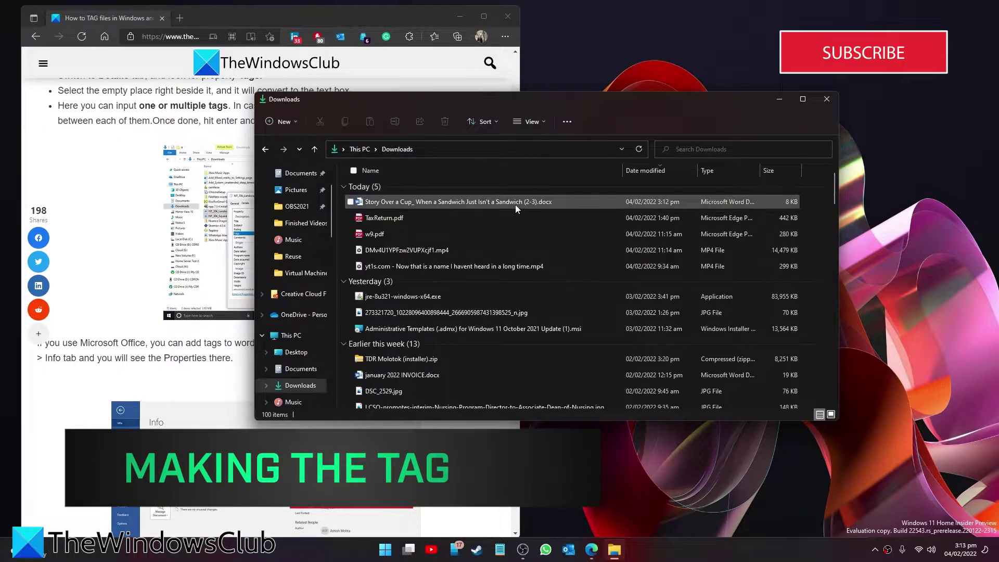
right_click(461, 204)
click(495, 305)
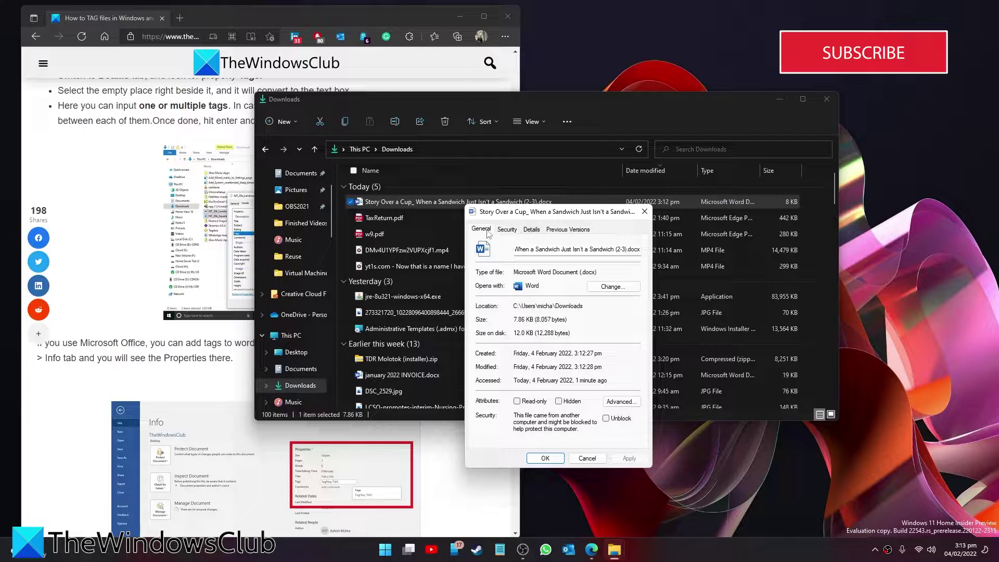
click(541, 235)
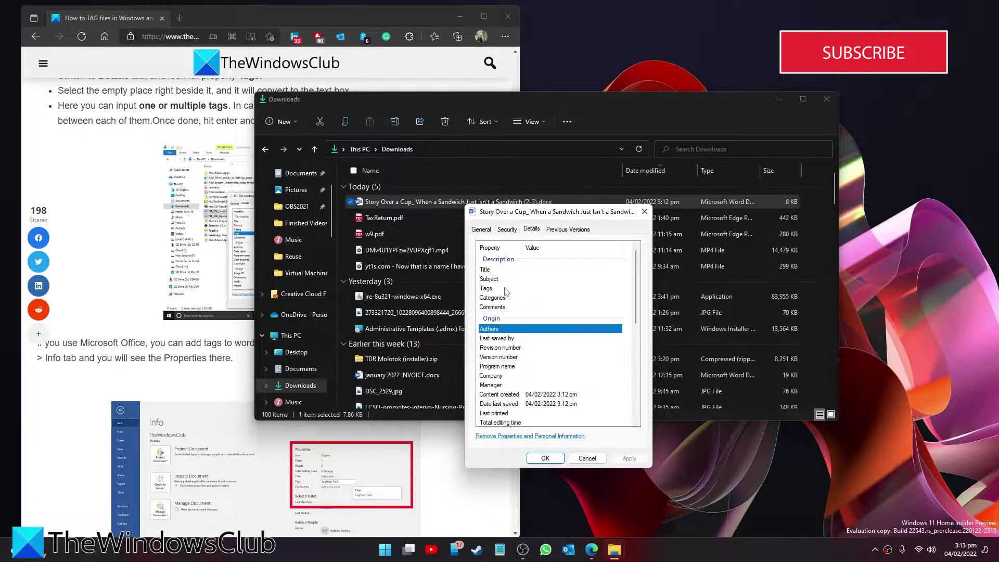
Step: Set the document's Tags to 'story over a cup; website' and save the change
click(542, 290)
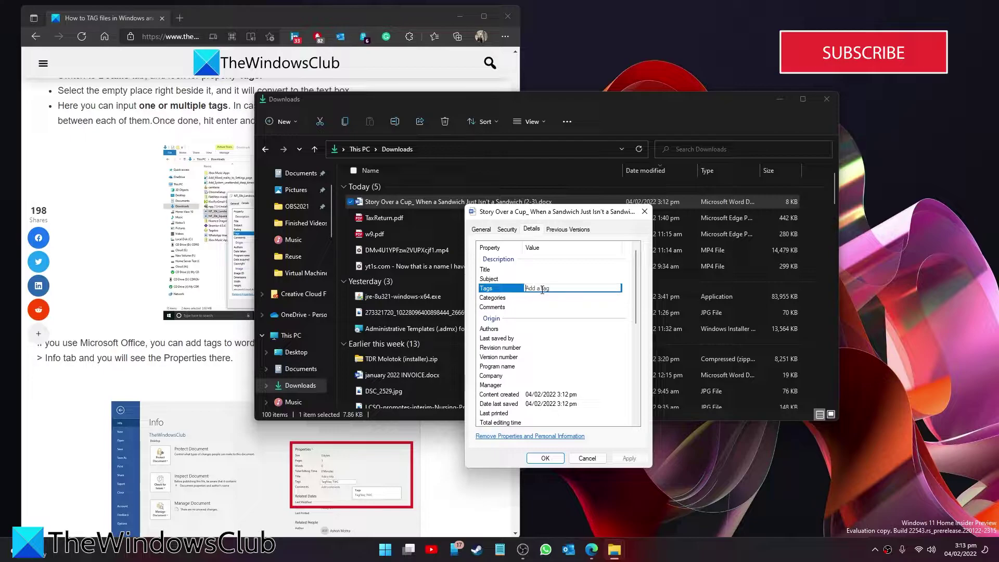
text(story over)
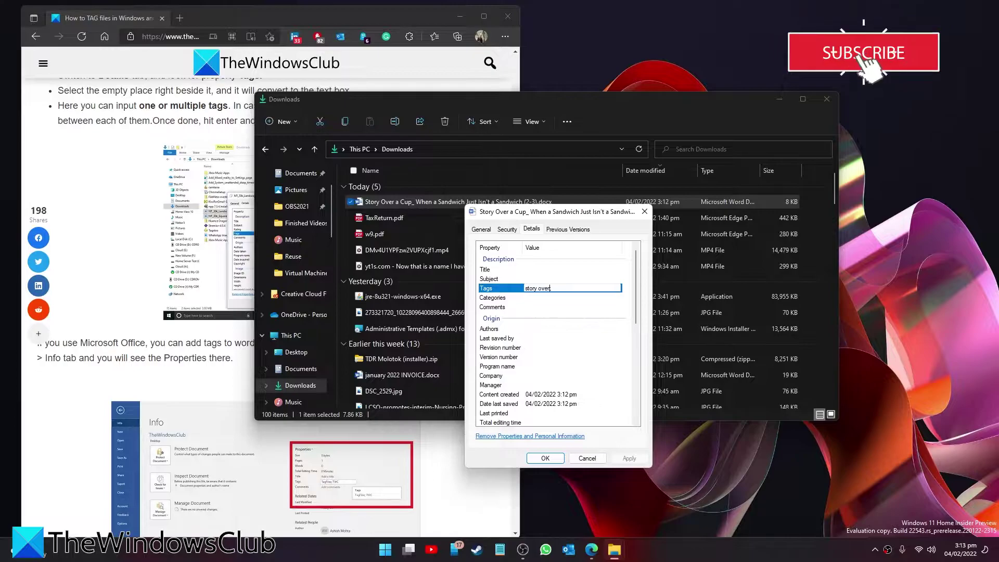
text( a cup; )
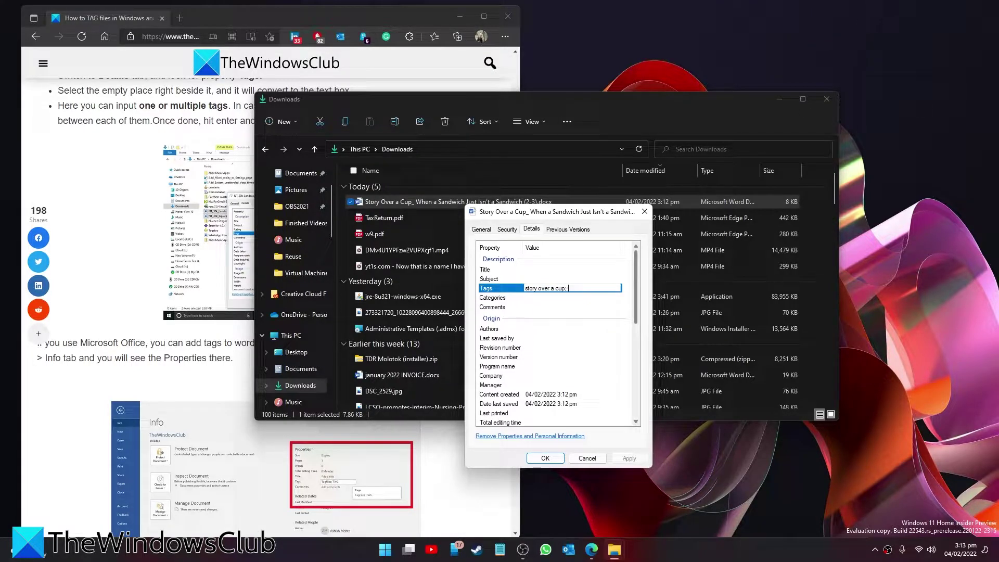
text(website;)
key(Return)
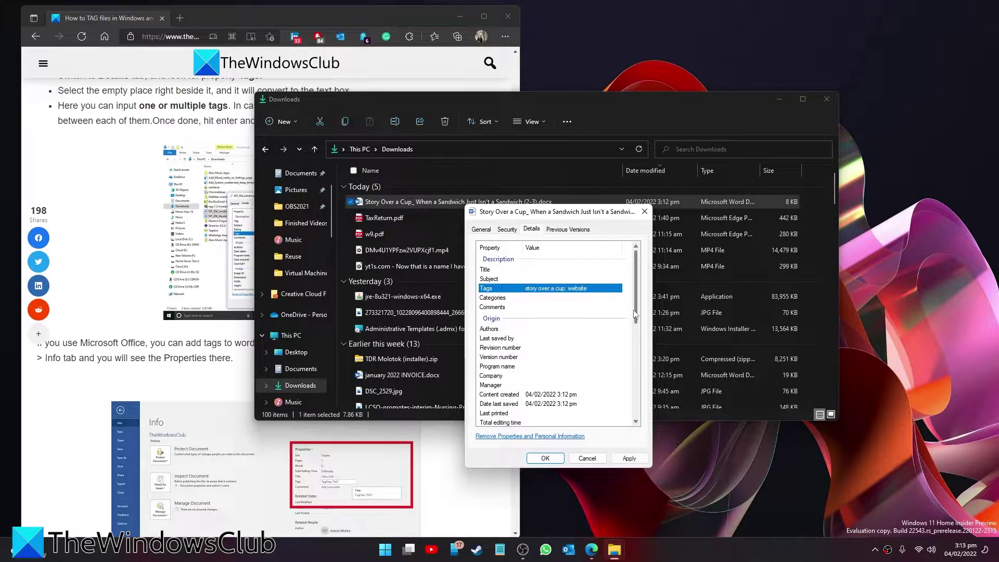
click(630, 459)
click(548, 458)
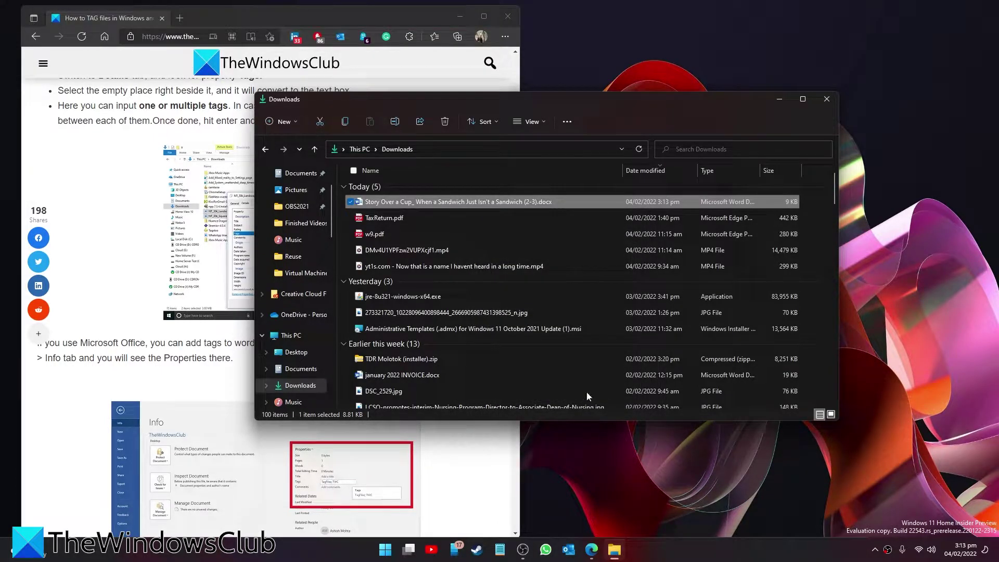
Step: Open the Story Over a Cup document in Word and make it editable
double_click(522, 203)
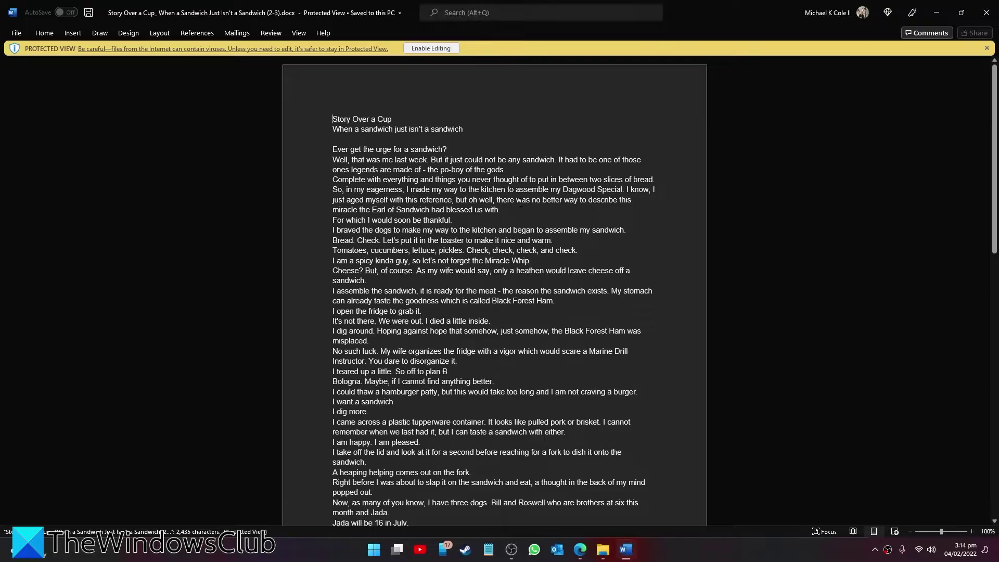
click(14, 33)
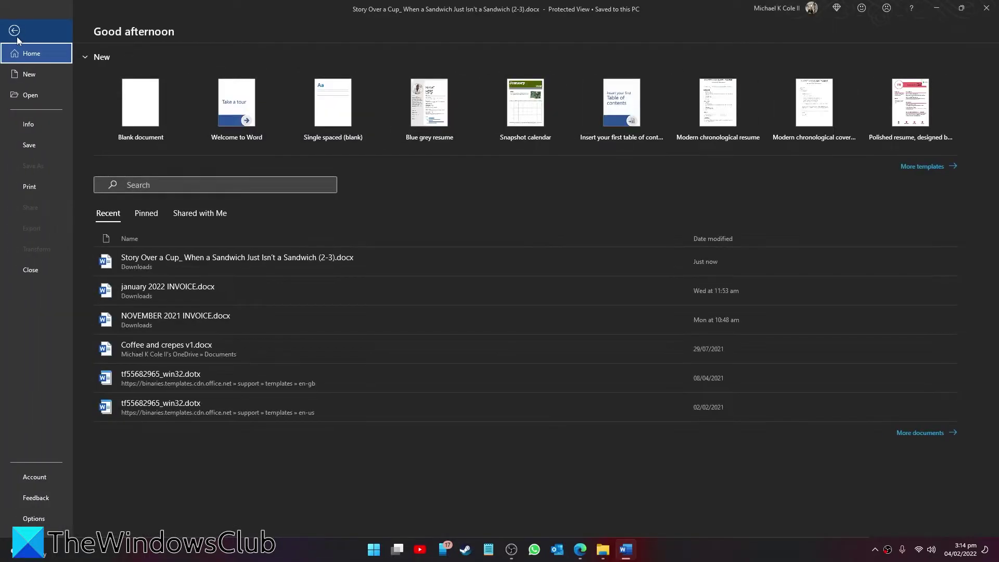
click(14, 33)
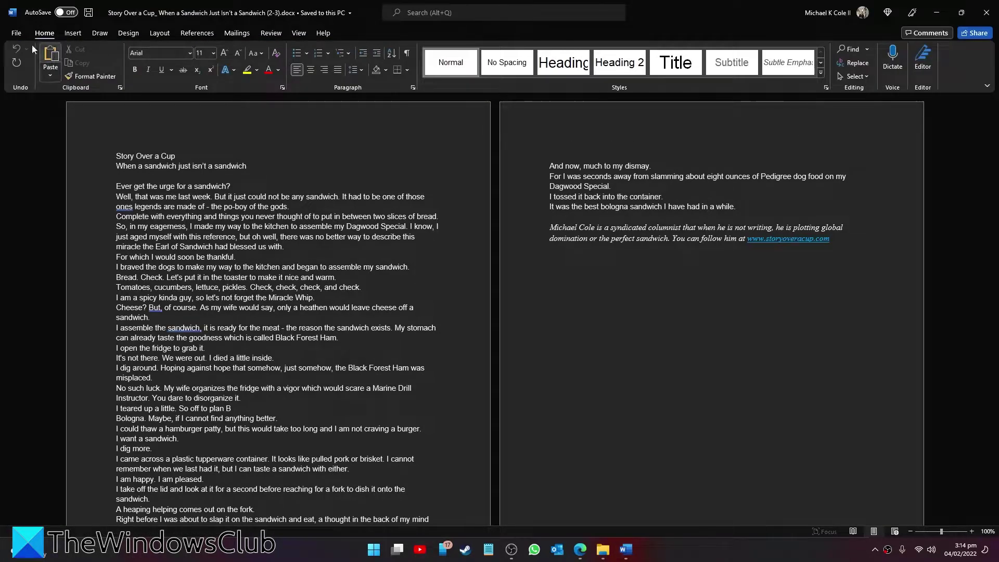
click(15, 33)
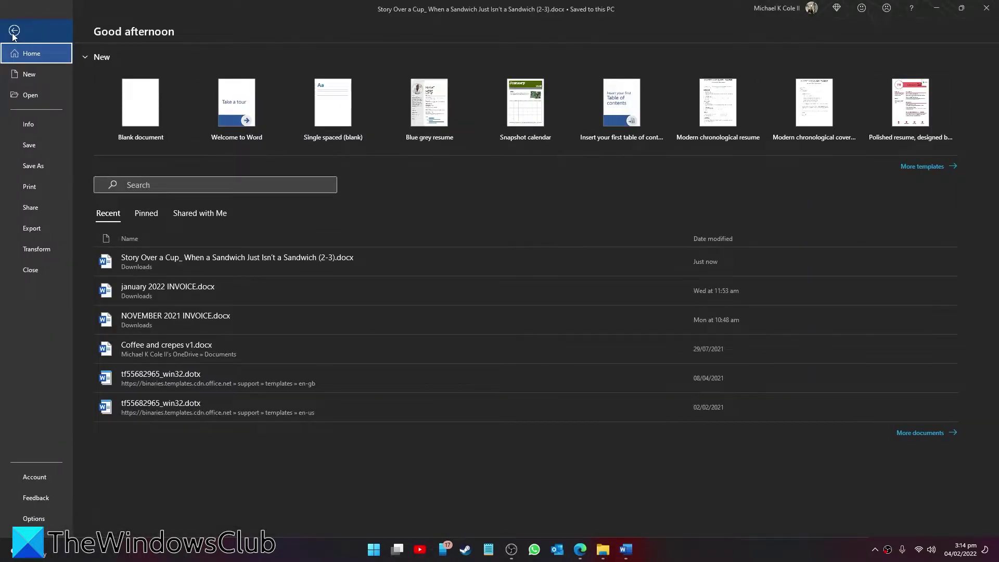
right_click(531, 265)
click(549, 270)
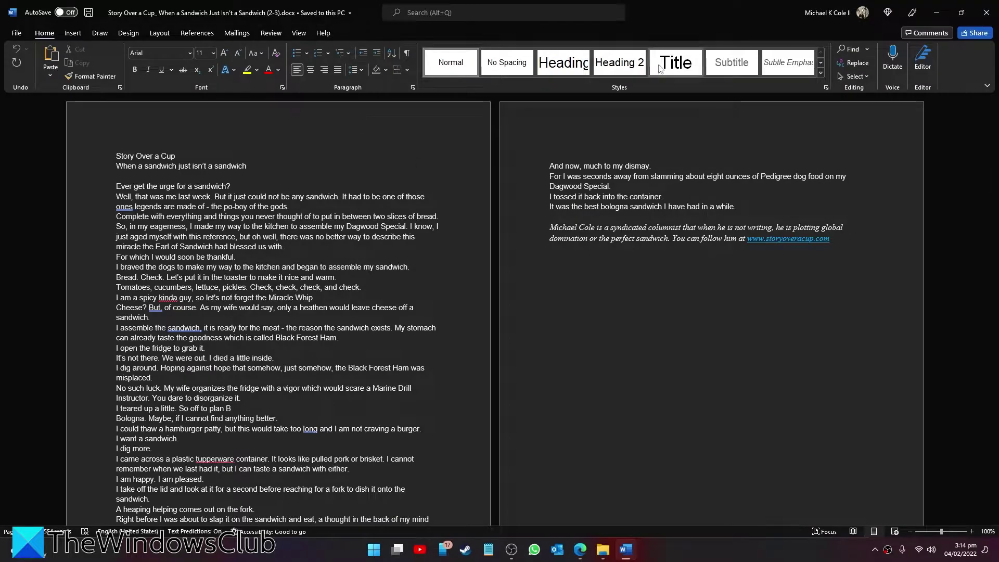
Step: Reopen Story Over a Cup from Word's recent documents and return to its text
click(16, 34)
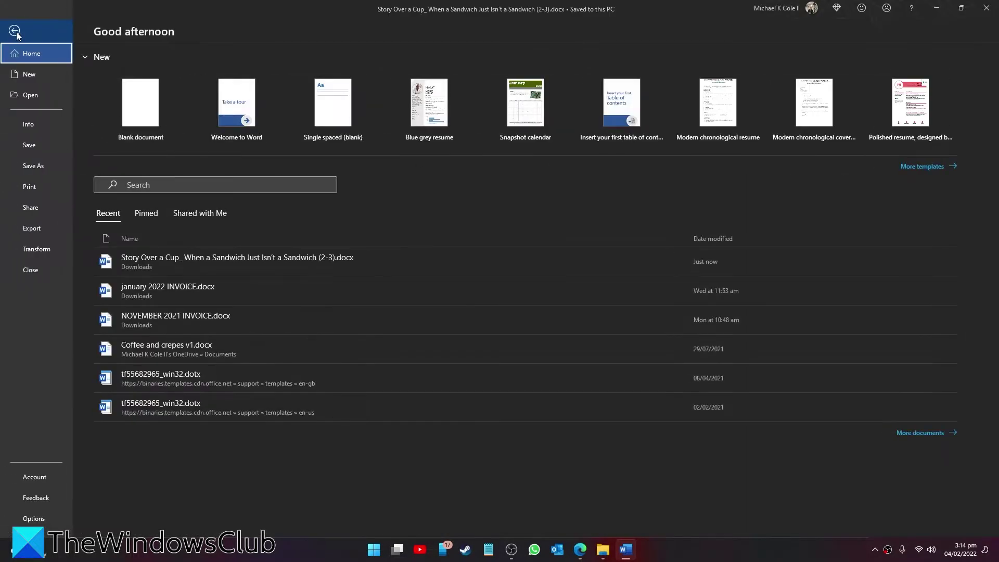
right_click(581, 262)
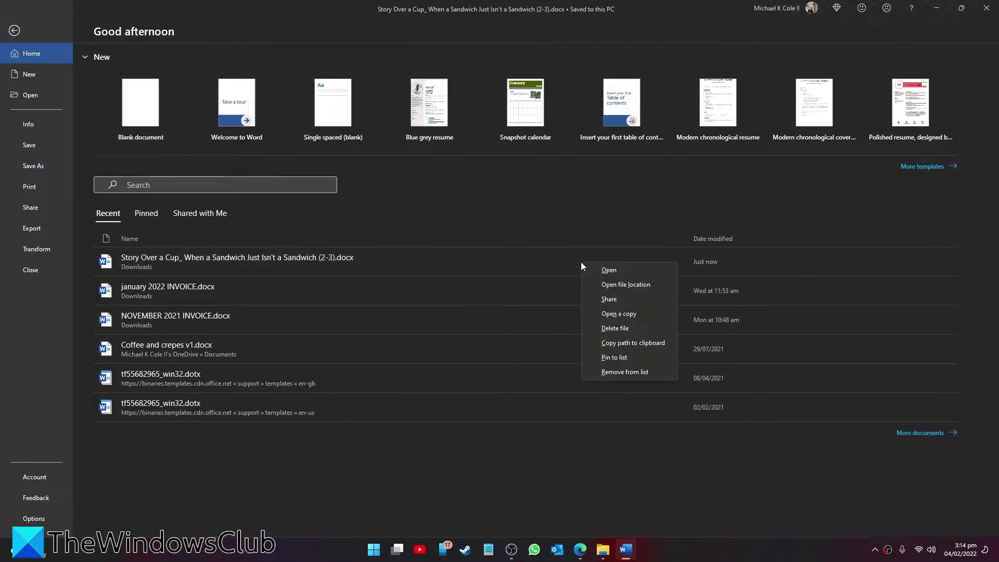
click(590, 269)
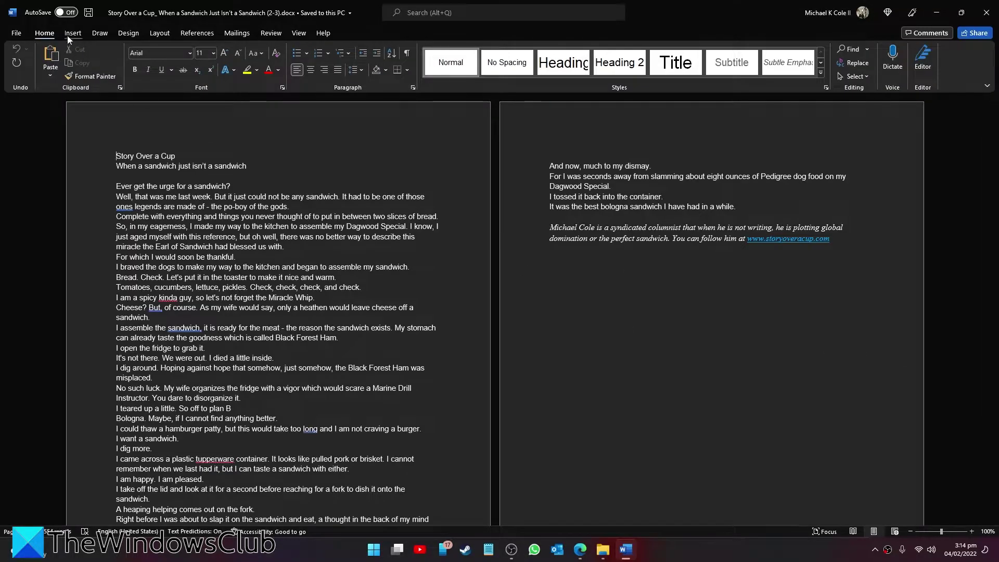
click(16, 35)
key(Escape)
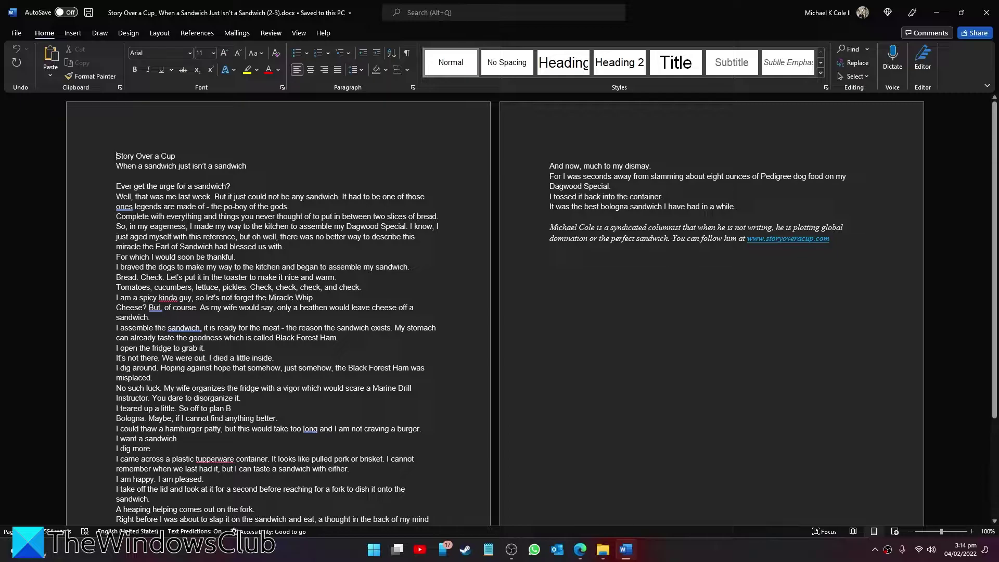
Step: Check that File > Info shows the tags 'story over a cup; website', then close Word
click(15, 35)
click(26, 130)
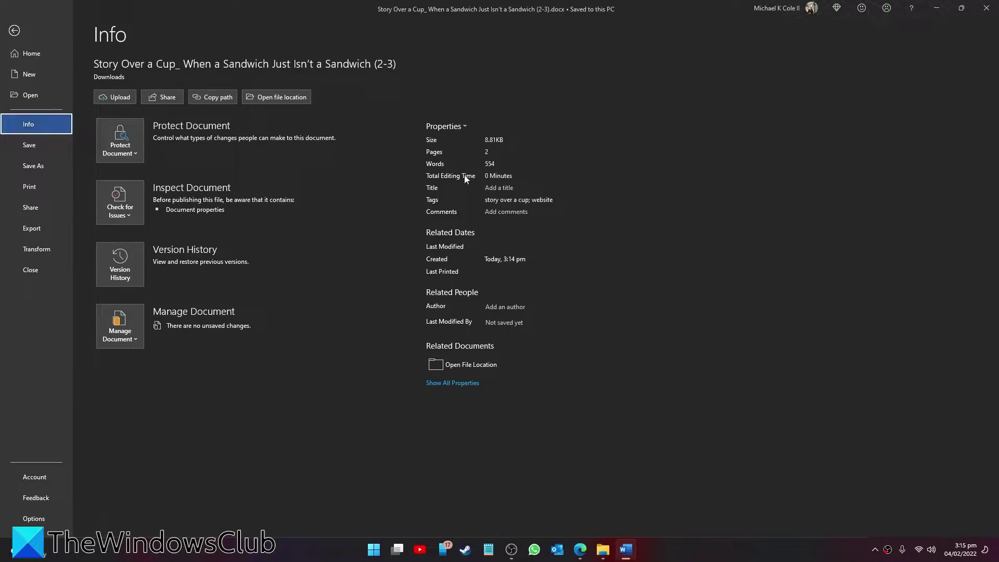
click(560, 200)
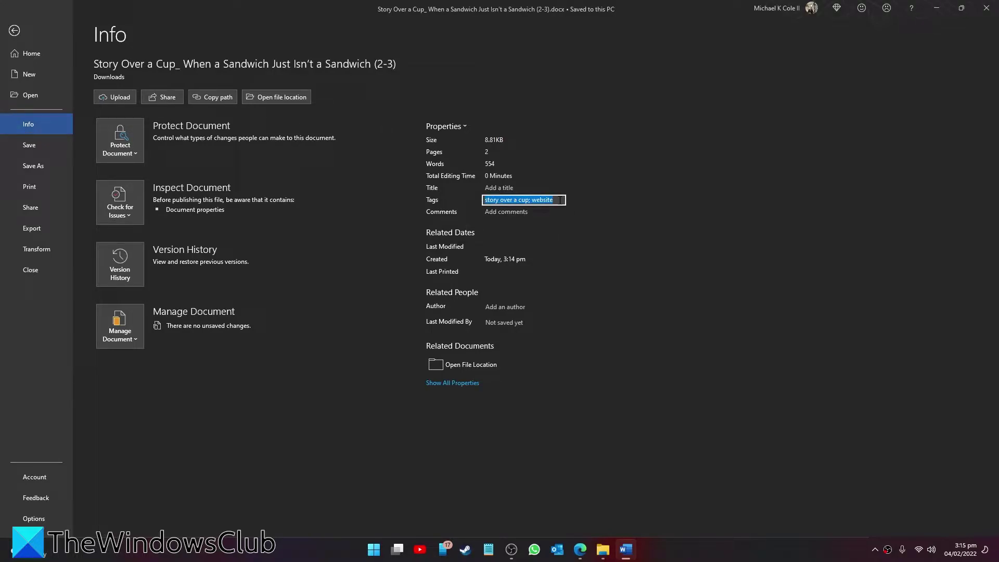
click(987, 8)
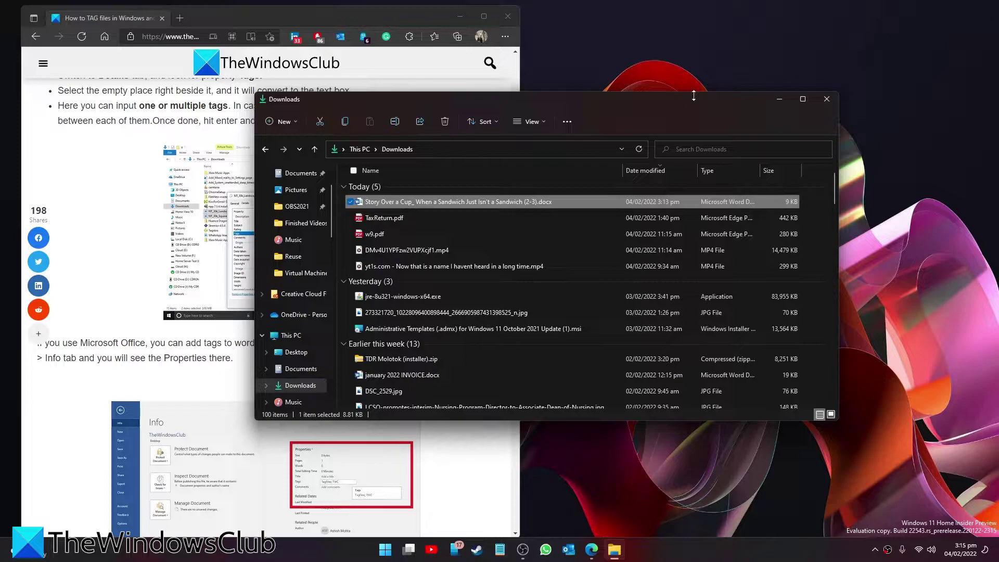
Step: Show the shared Details properties of the Story document and january 2022 INVOICE.docx
click(351, 375)
scroll(475, 349, down, 3)
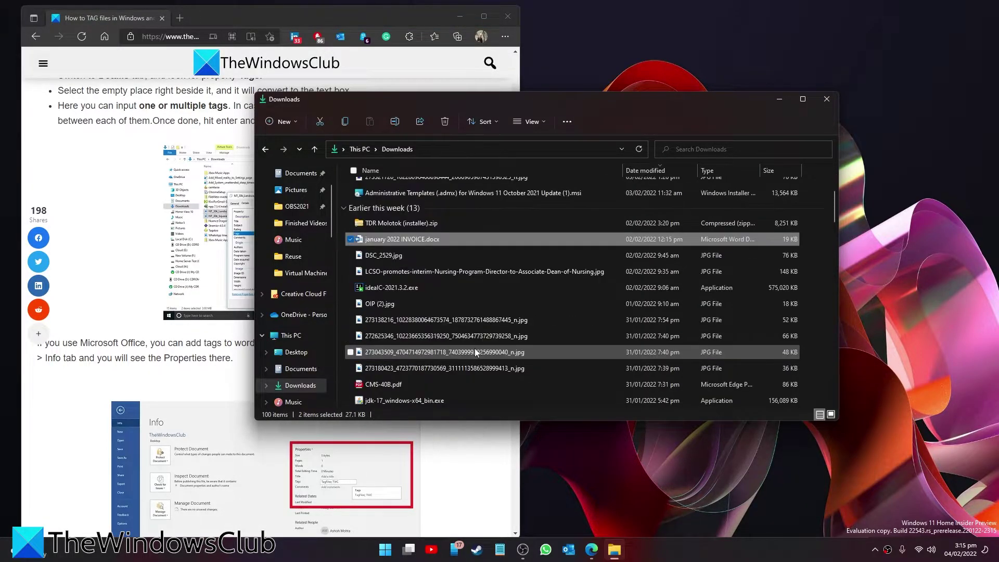
scroll(474, 349, down, 4)
scroll(474, 348, up, 7)
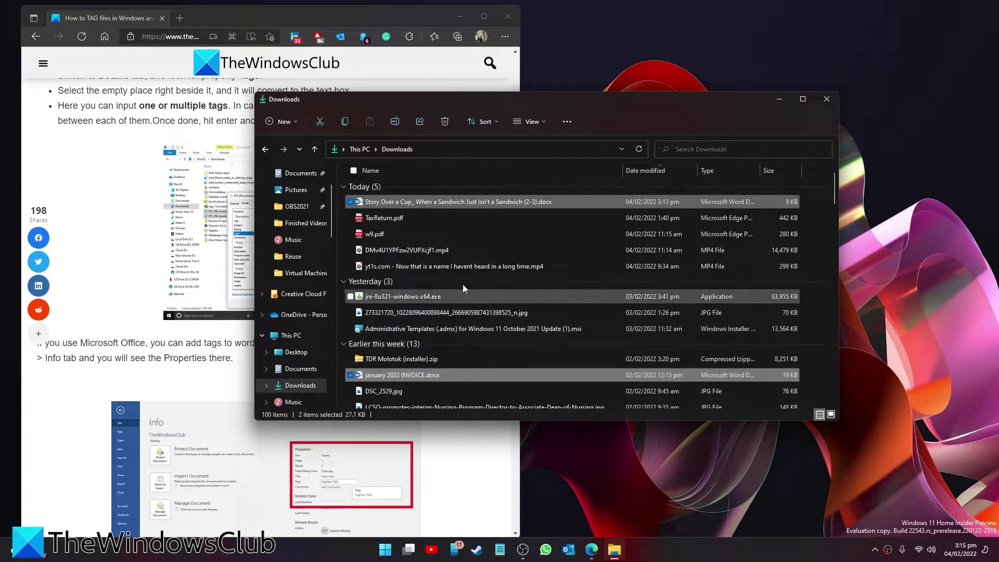
right_click(439, 376)
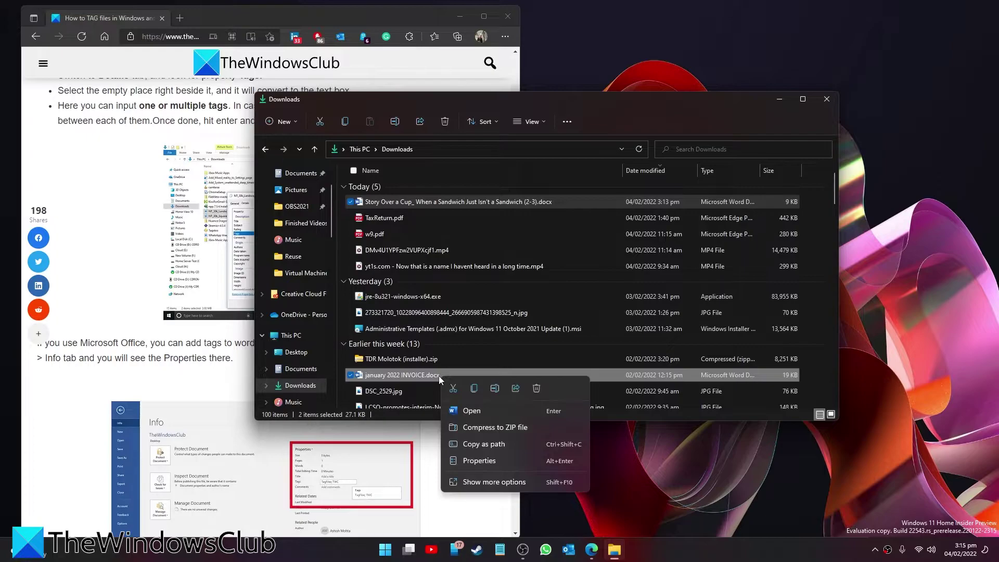
click(489, 461)
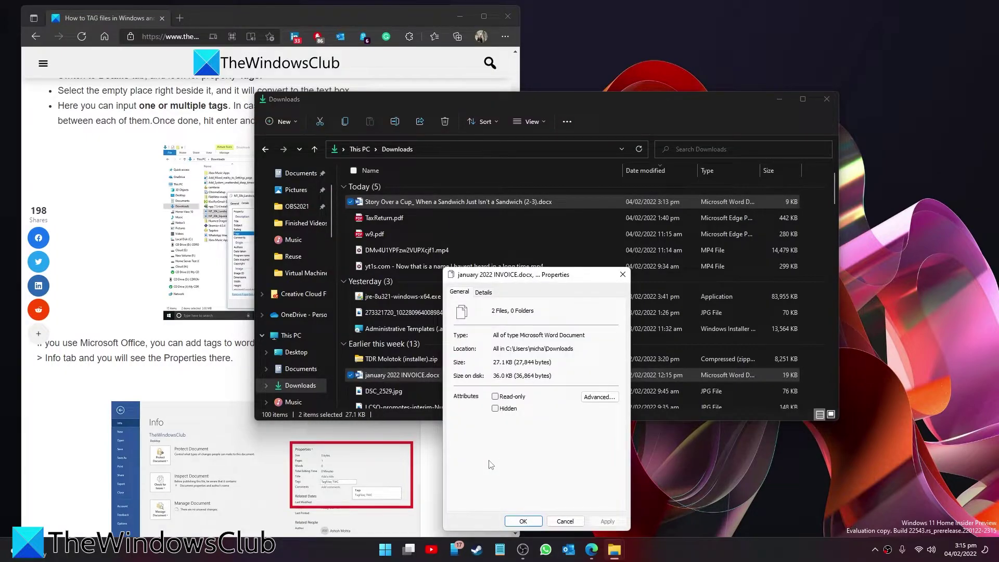
click(483, 293)
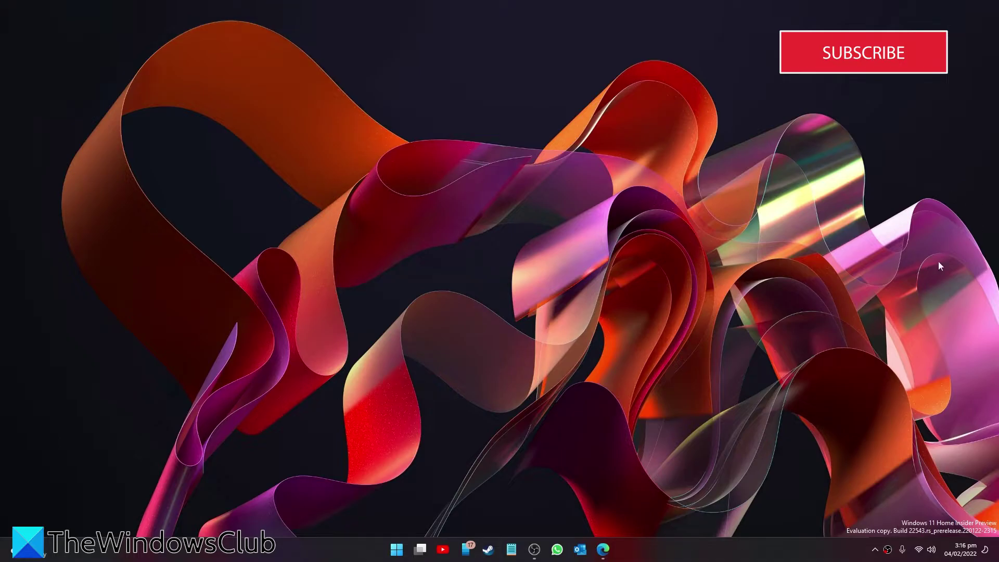
Step: Search Start menu Documents for 'sto' to list the Story Over a Cup file
click(398, 553)
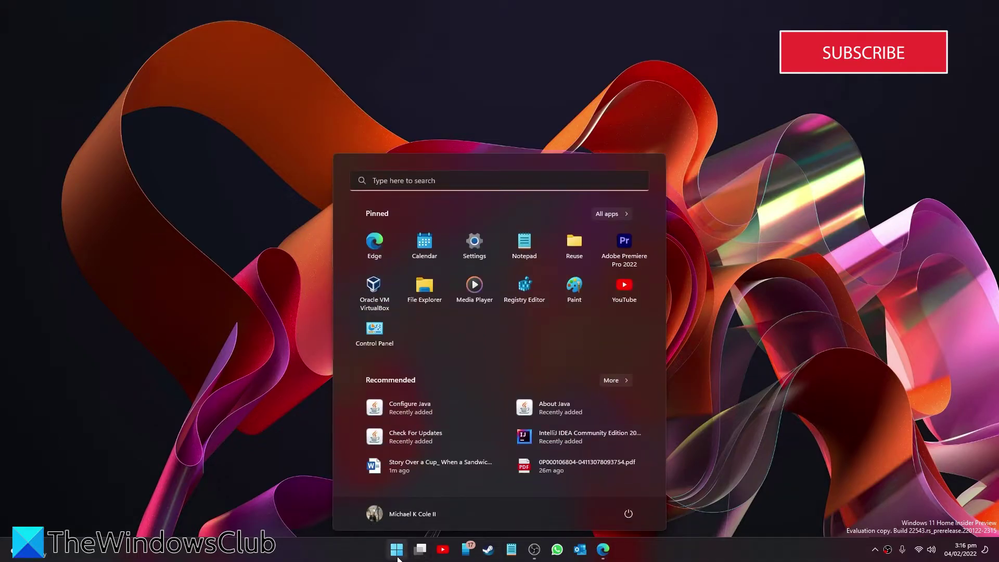
click(432, 183)
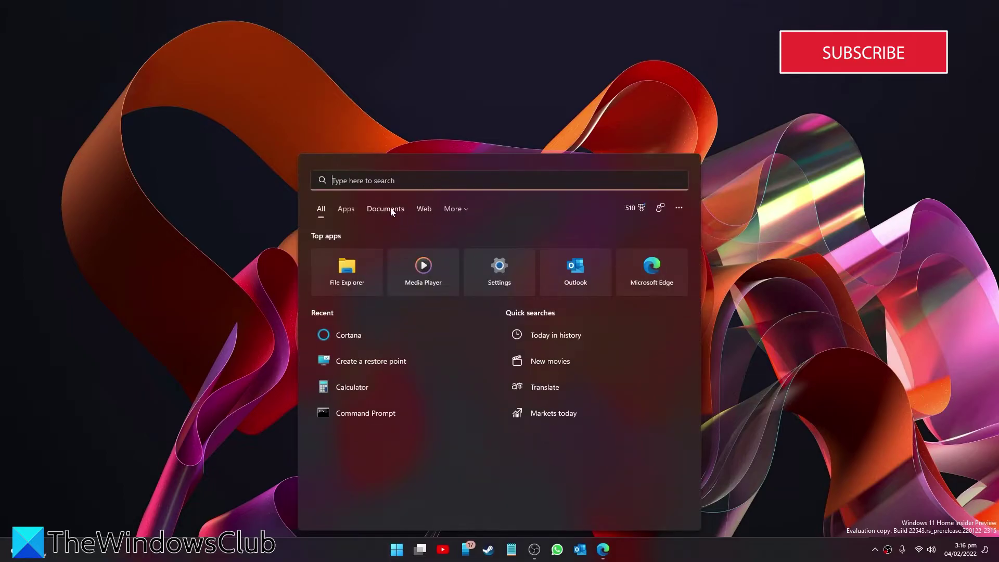
click(386, 209)
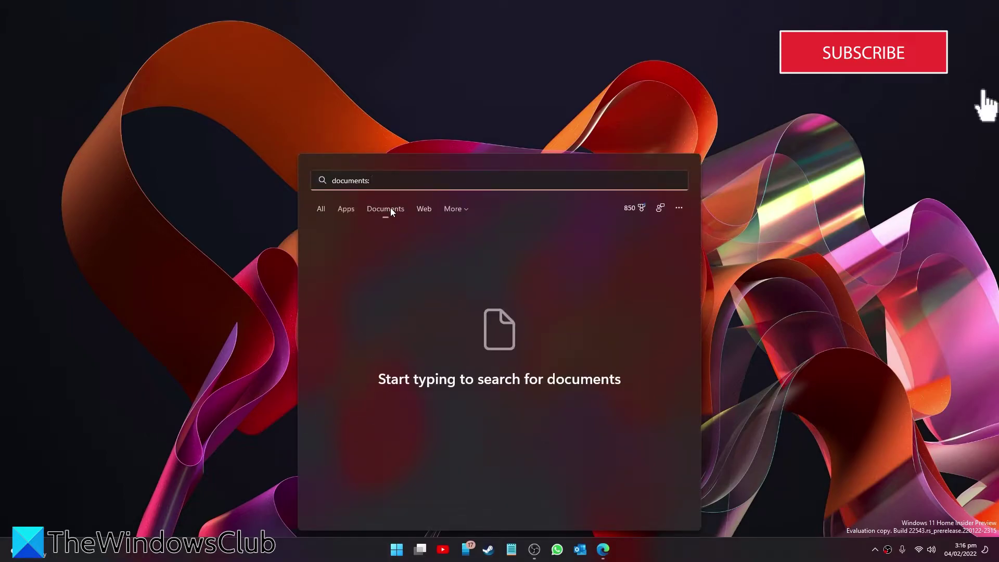
text(sto)
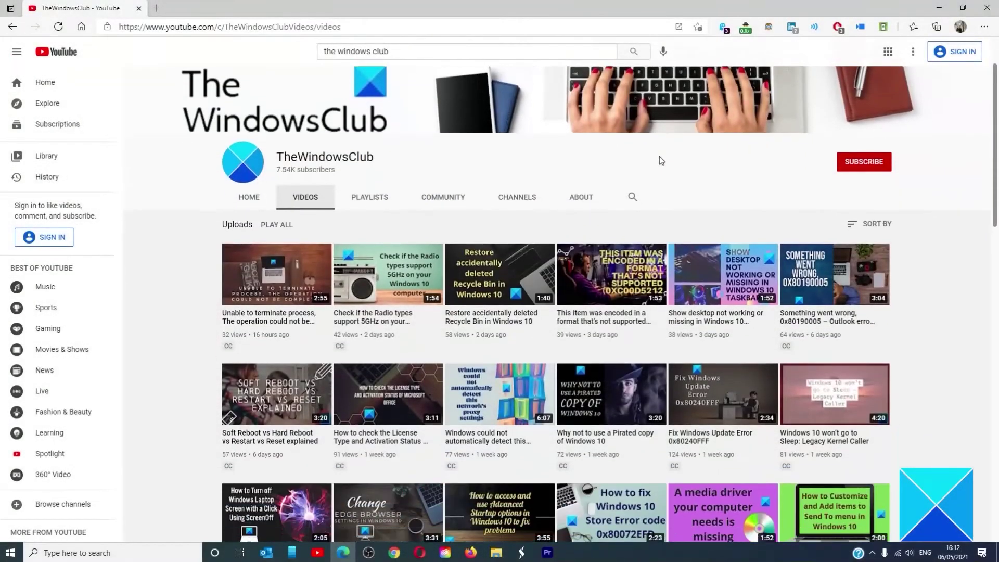
scroll(660, 158, down, 7)
scroll(660, 161, down, 10)
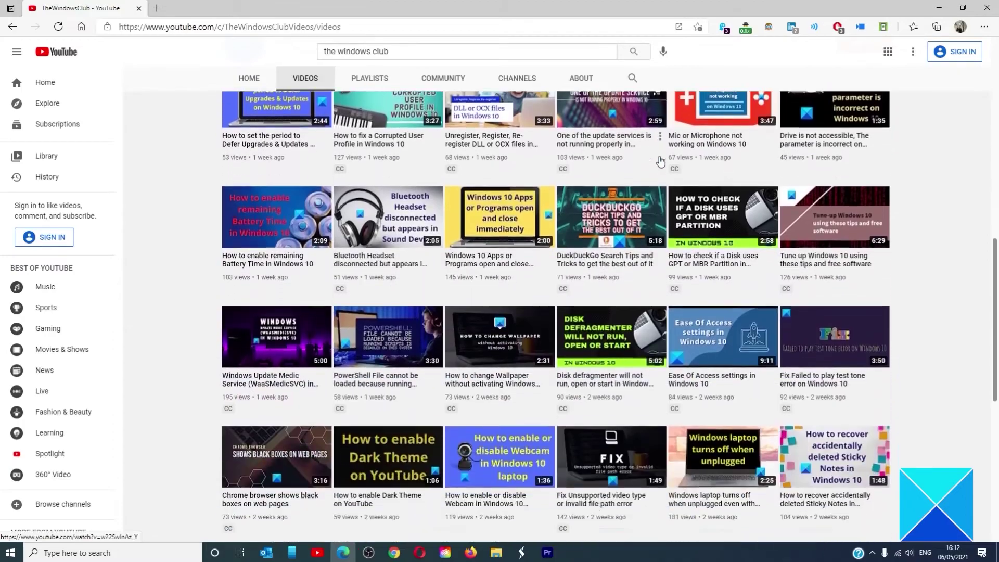
scroll(660, 162, up, 10)
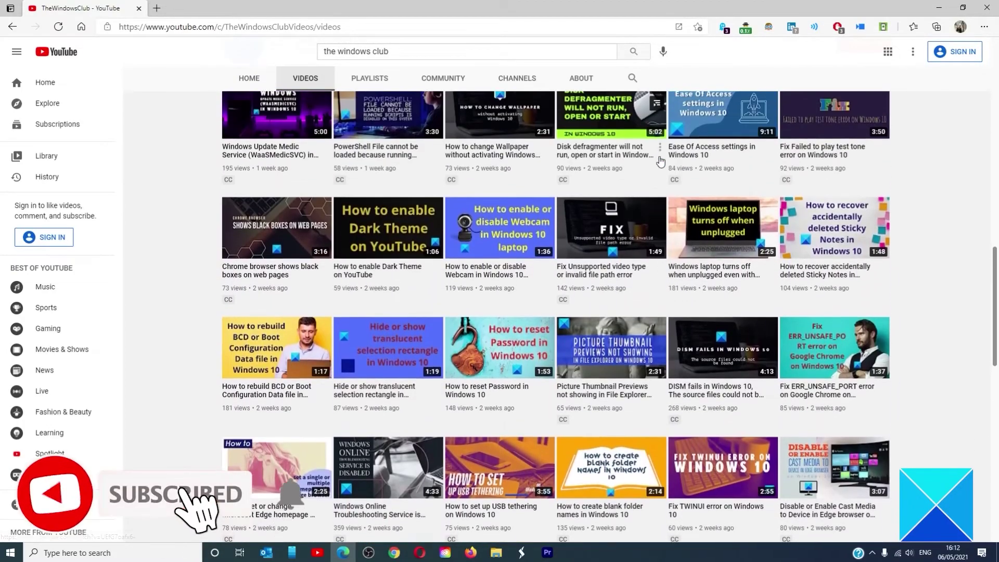
scroll(660, 161, up, 8)
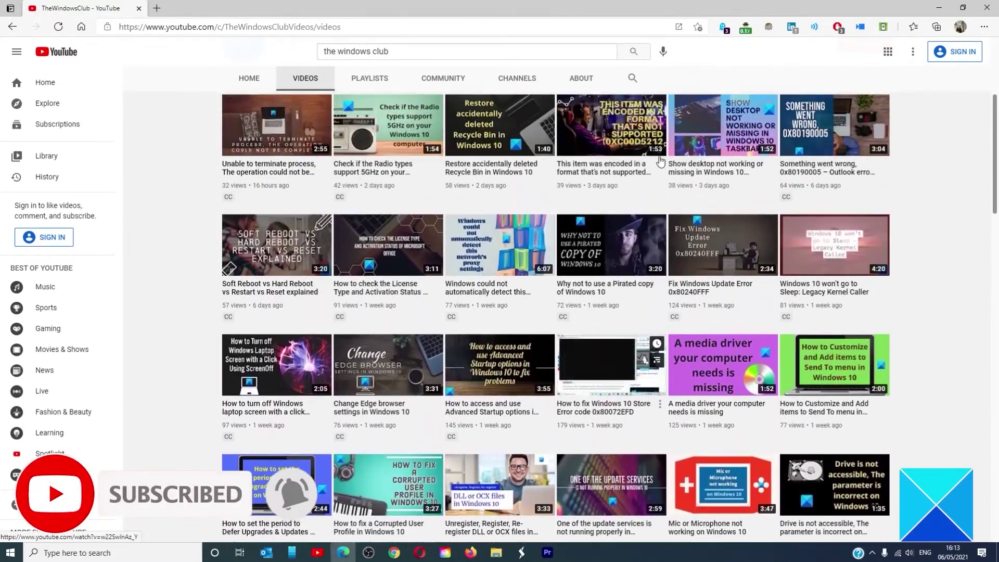